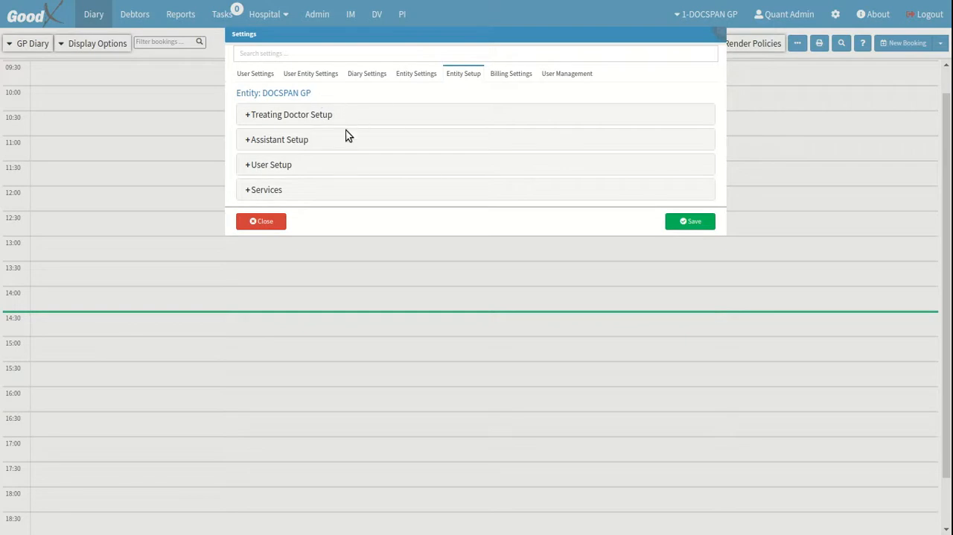
Open the assistant doctors for editing from the entity's Assistant Setup and add a new assistant doctor entry
left_click(328, 145)
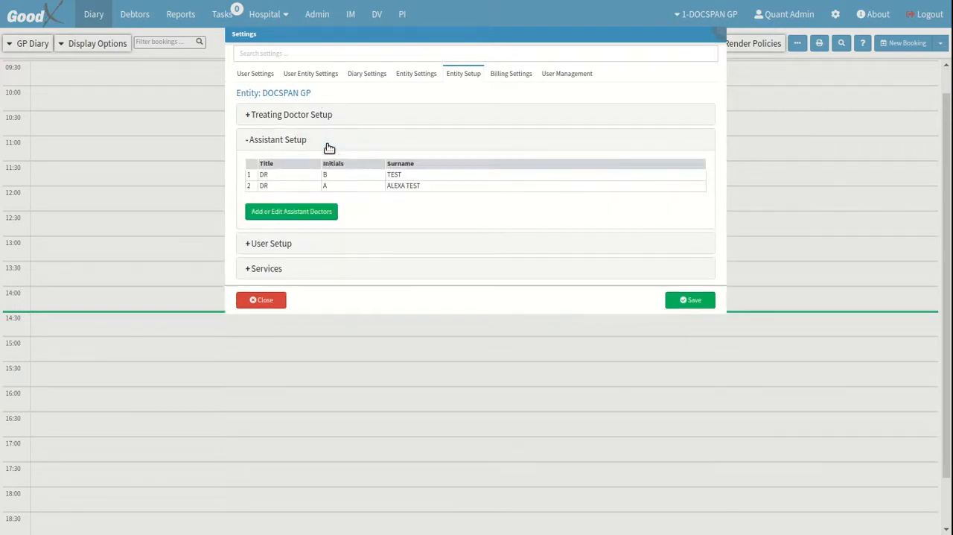
left_click(335, 219)
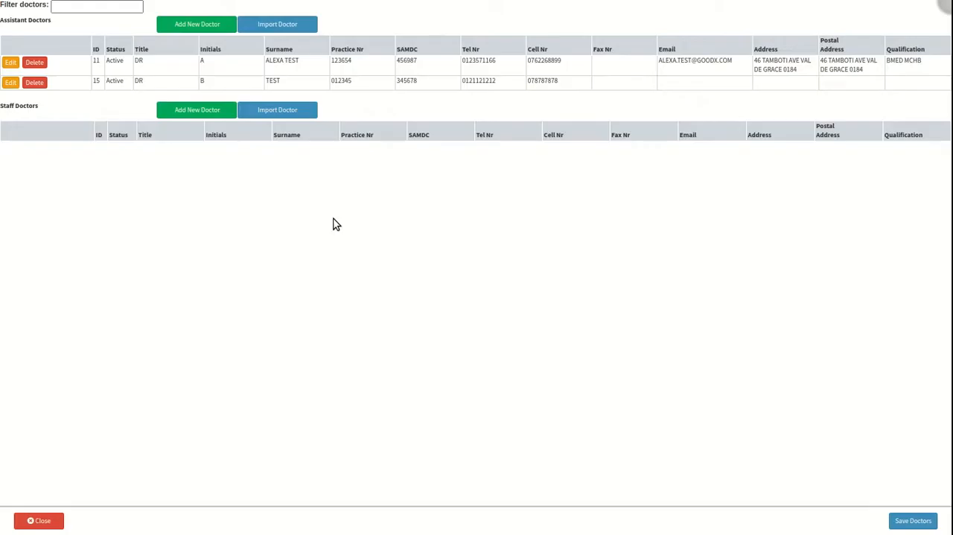
left_click(261, 158)
left_click(29, 24)
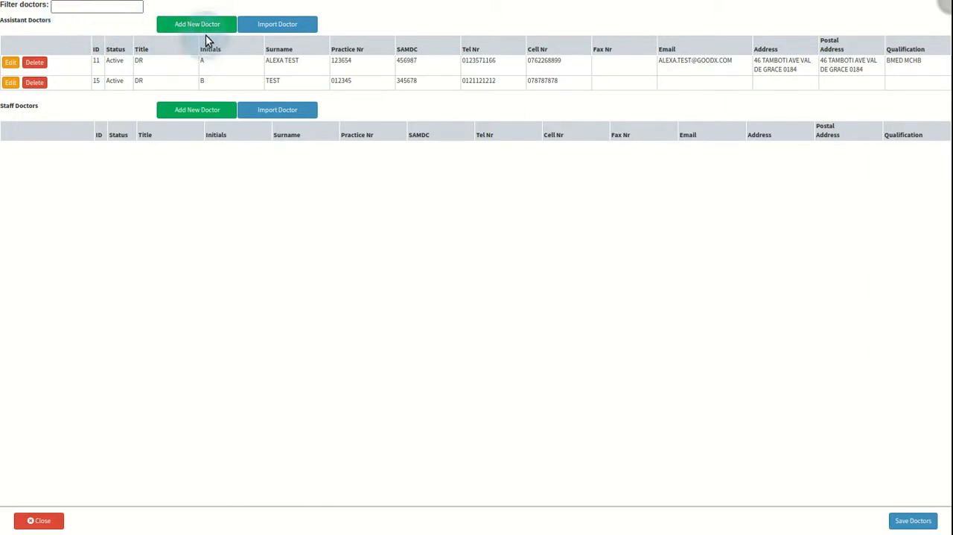
left_click(227, 28)
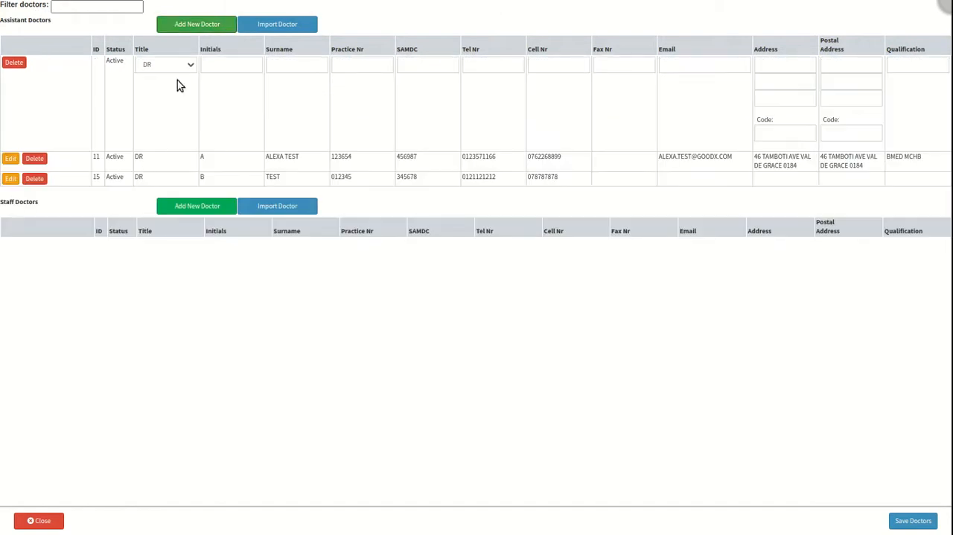
left_click(242, 93)
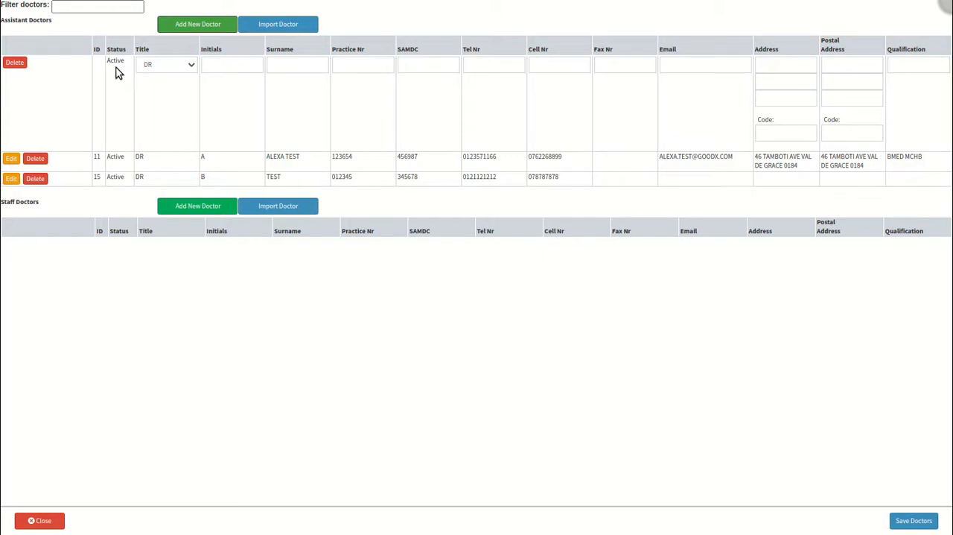
Set the new assistant doctor's title to DR and enter the doctor's initials and surname
left_click(188, 66)
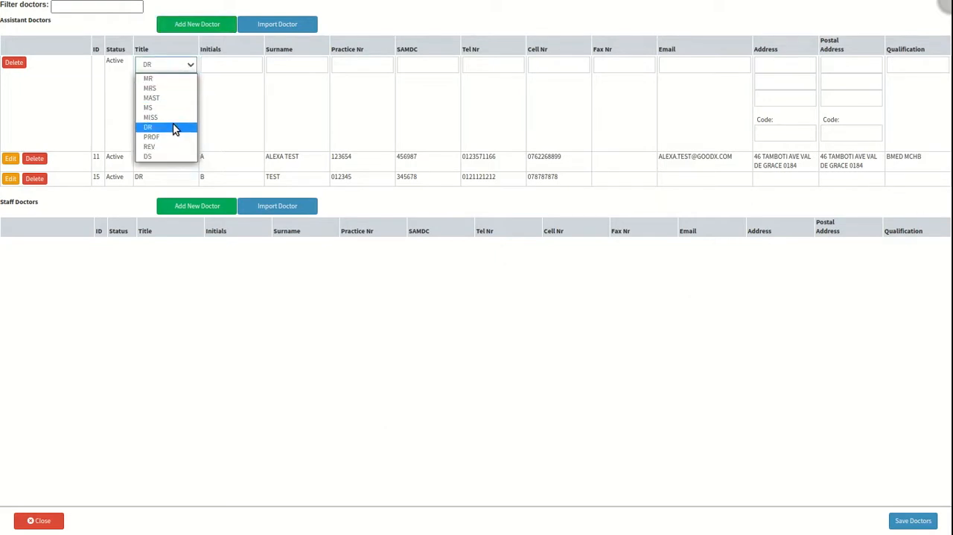
left_click(174, 129)
left_click(252, 64)
type("A")
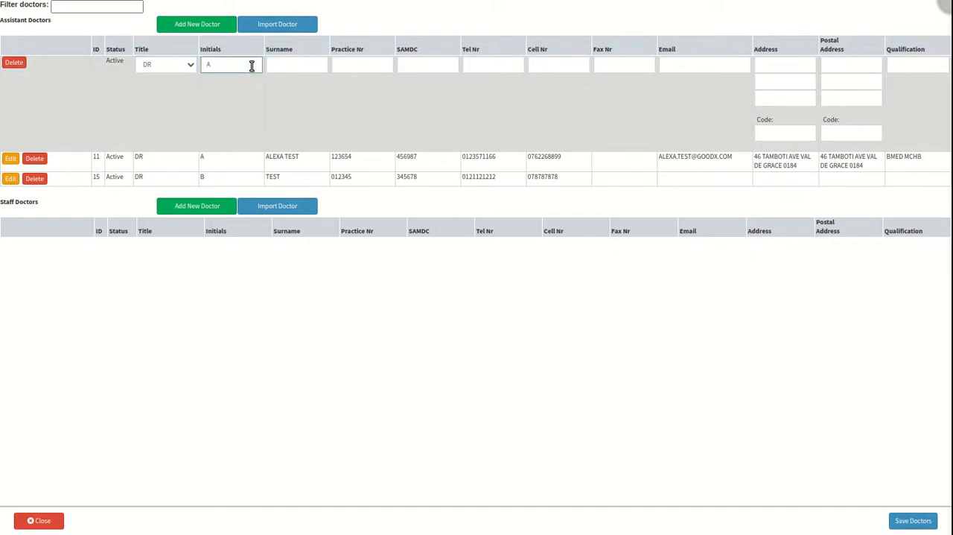
left_click(313, 66)
type("Assistant")
Enter the new assistant doctor's practice number and SAMDC registration number
left_click(382, 65)
type("1111111")
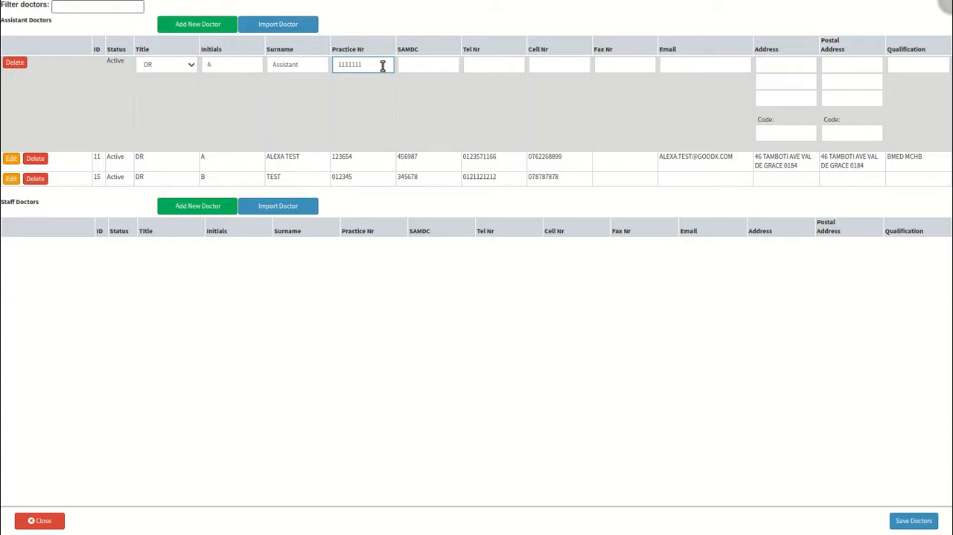
left_click(450, 65)
type("MP111111")
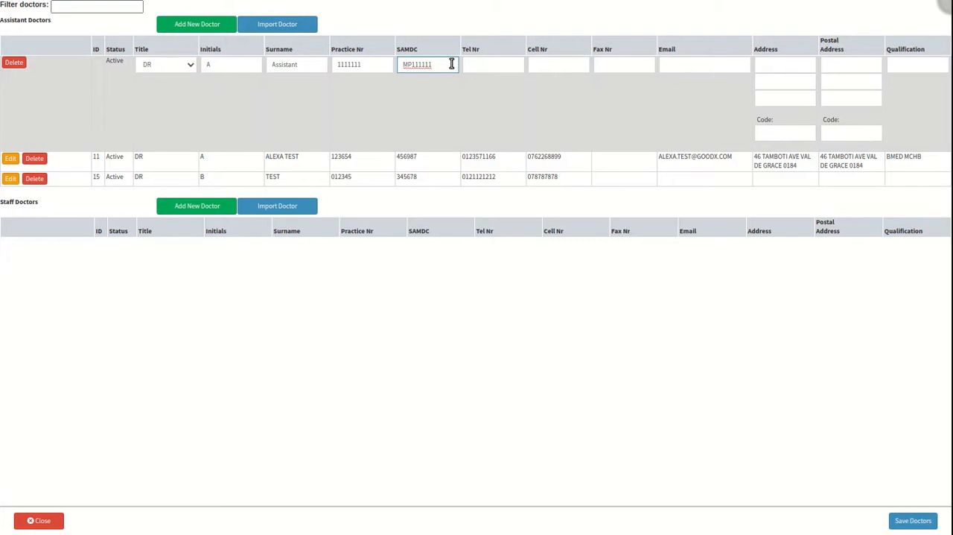
Fill in the new assistant doctor's telephone, cell and fax numbers and e-mail address
left_click(512, 65)
type("0111111111")
left_click(581, 65)
type("0788888888")
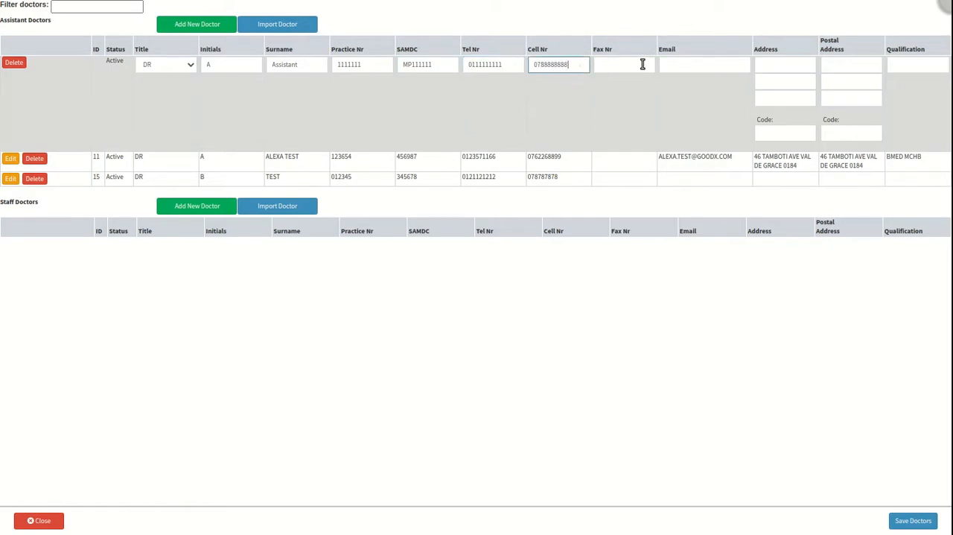
left_click(642, 64)
type("0844444444")
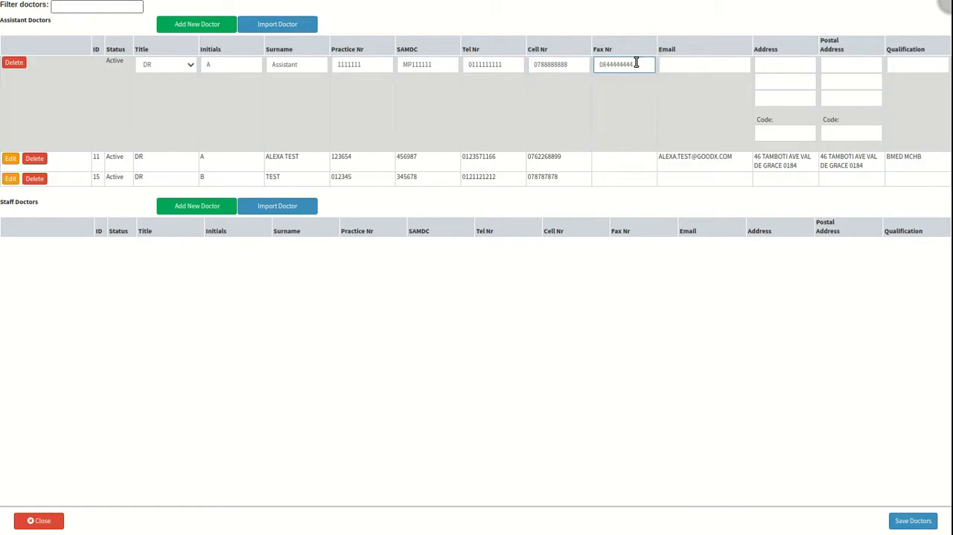
left_click(739, 65)
type("email@email.co.za")
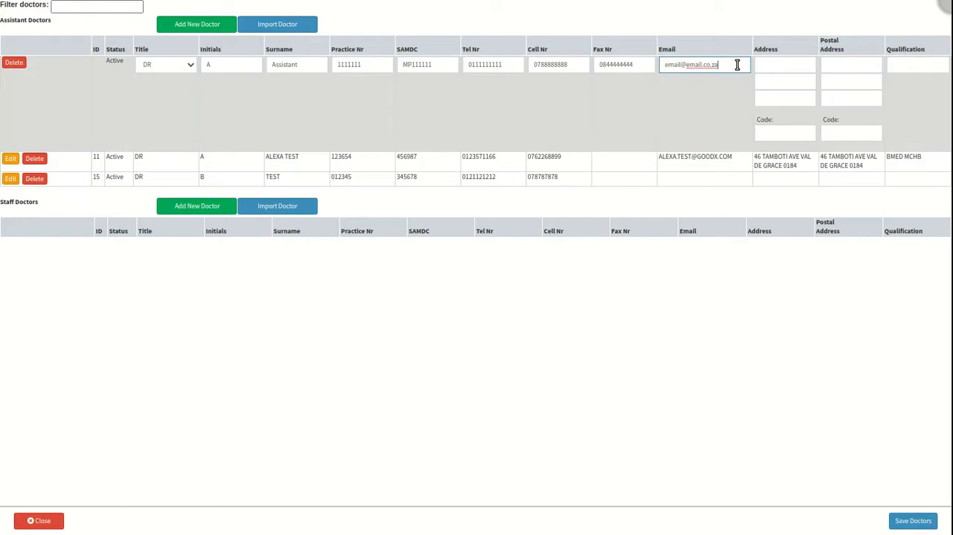
Enter the new assistant doctor's physical address with street, suburb, city and code
left_click(799, 63)
key("Tab")
key("Tab")
key("Tab")
Fill in the postal address of the new assistant doctor with the same details as the physical address
left_click(868, 65)
key("Tab")
key("Tab")
key("Tab")
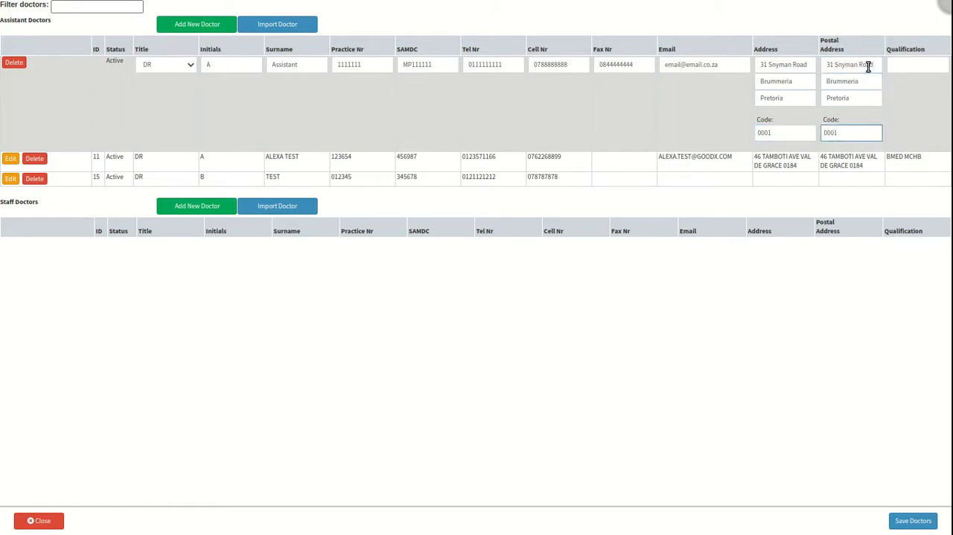
Enter MBChB as the new assistant doctor's qualification and save the doctors
left_click(938, 64)
type("MBChB")
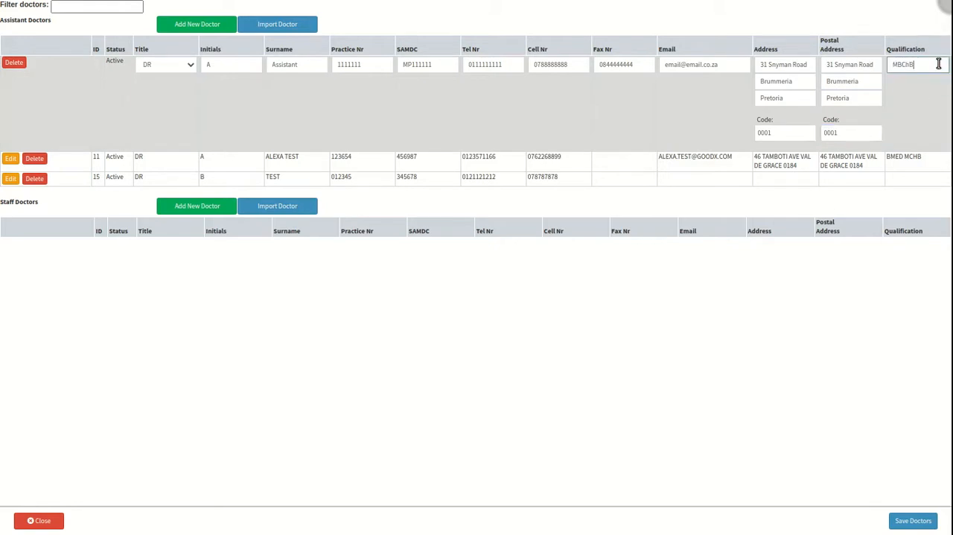
left_click(402, 317)
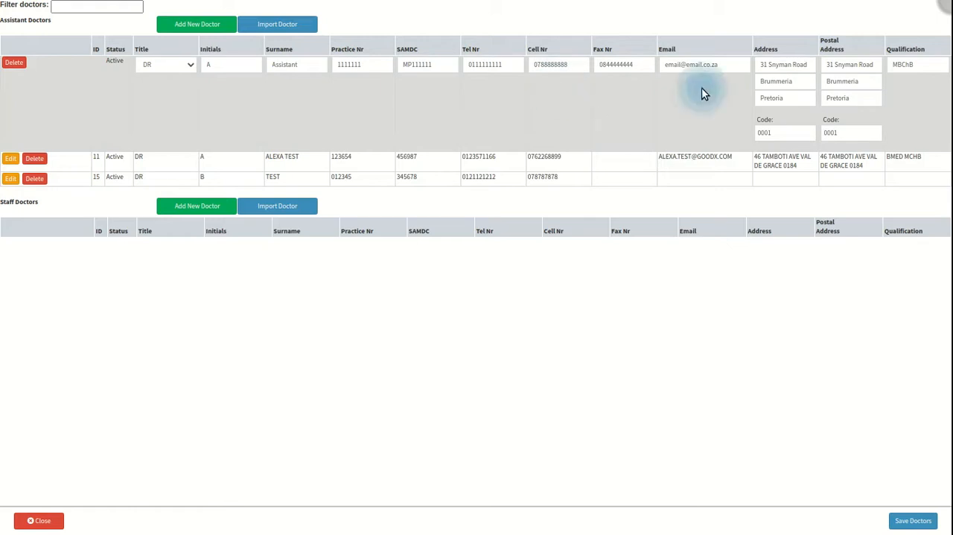
left_click(935, 525)
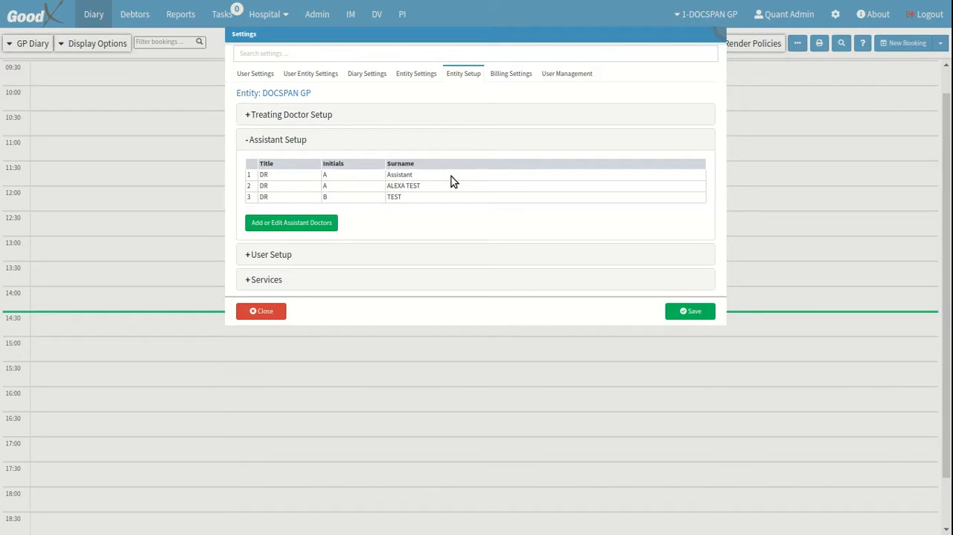
Reopen the assistant doctors for editing, mark the newly added doctor as deleted and restore the record
left_click(331, 228)
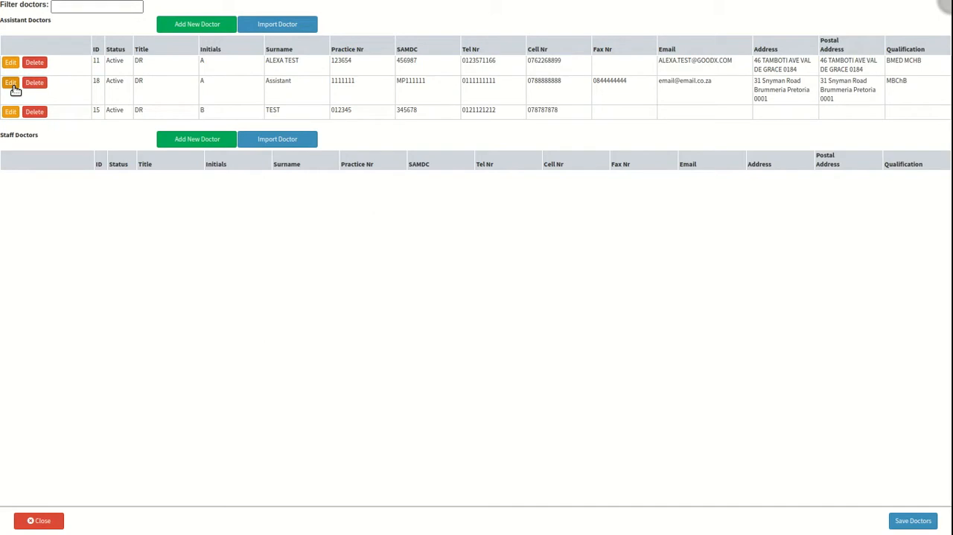
left_click(42, 86)
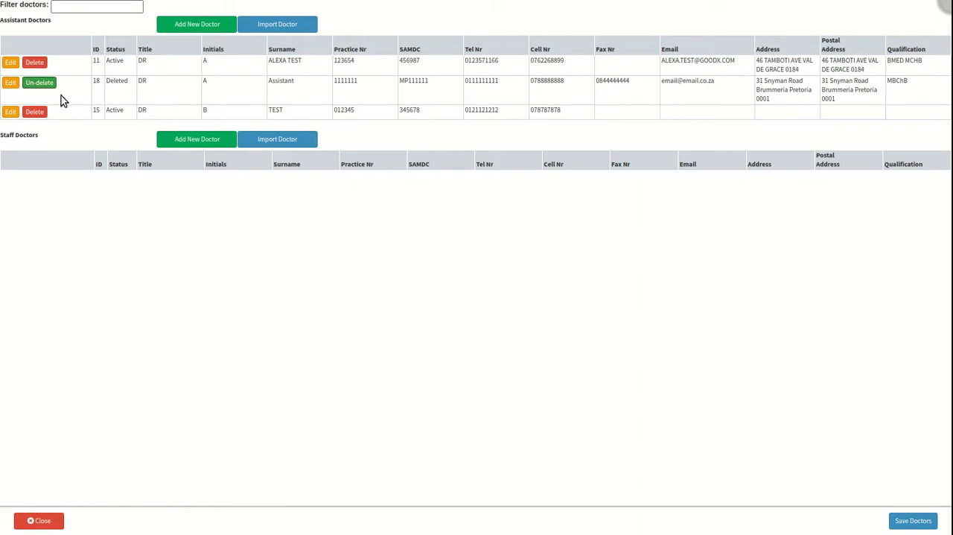
left_click(41, 83)
left_click(46, 84)
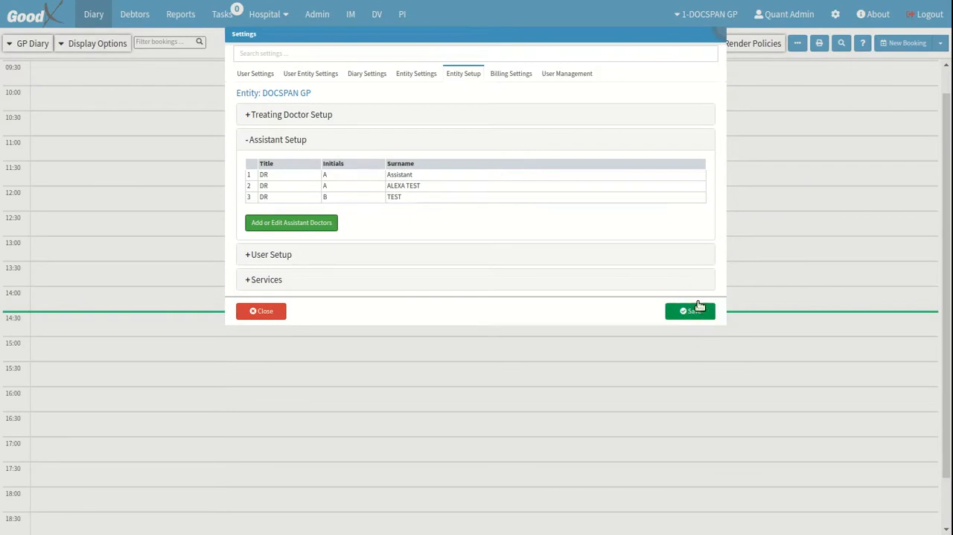
Close the settings window
left_click(282, 317)
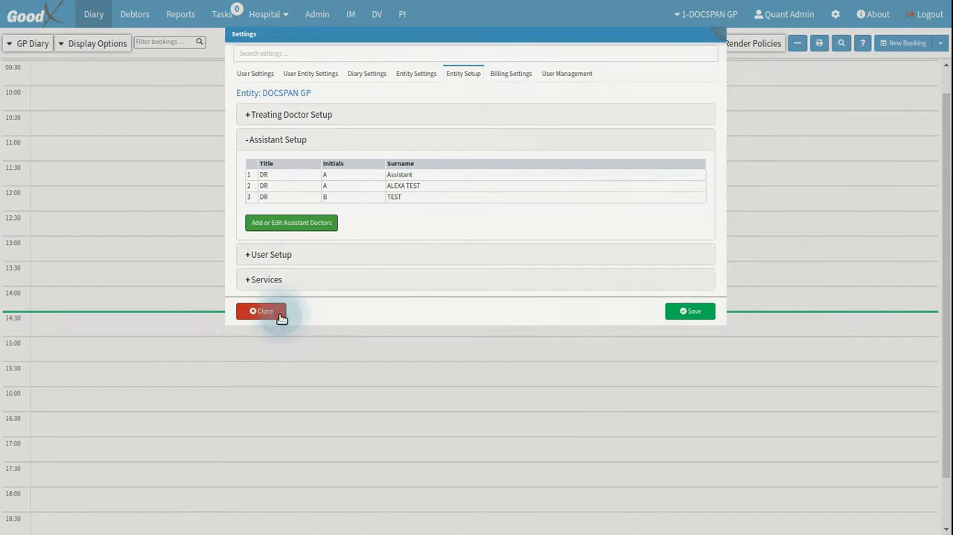